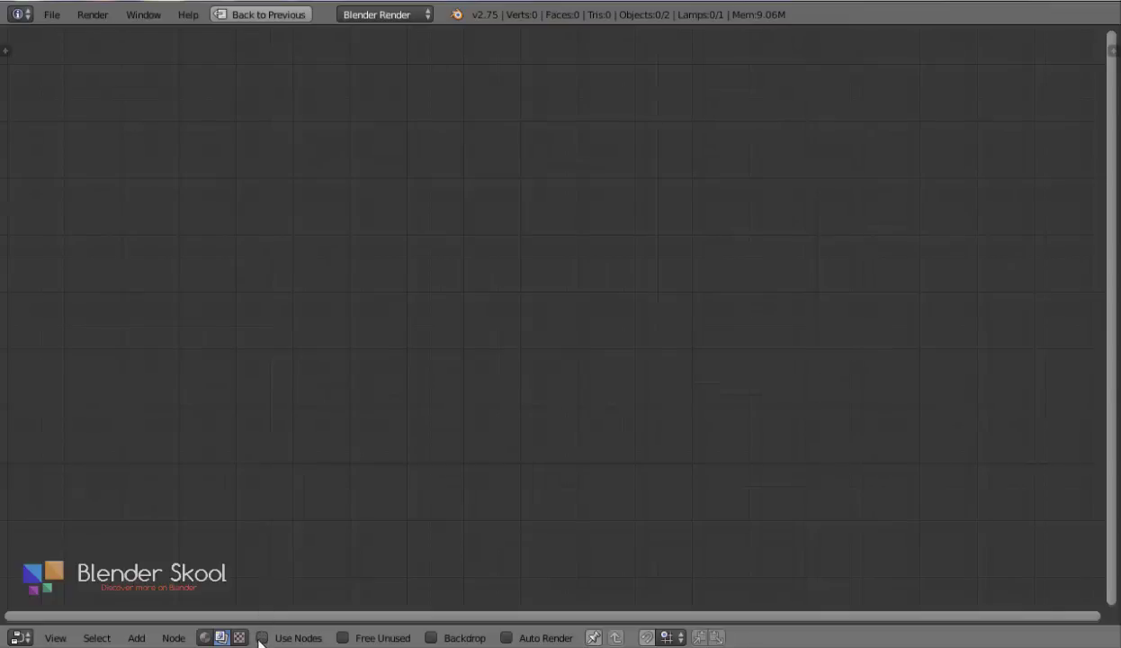
Enable compositing nodes and move Render Layers to the left and Composite to the right
left_click(269, 637)
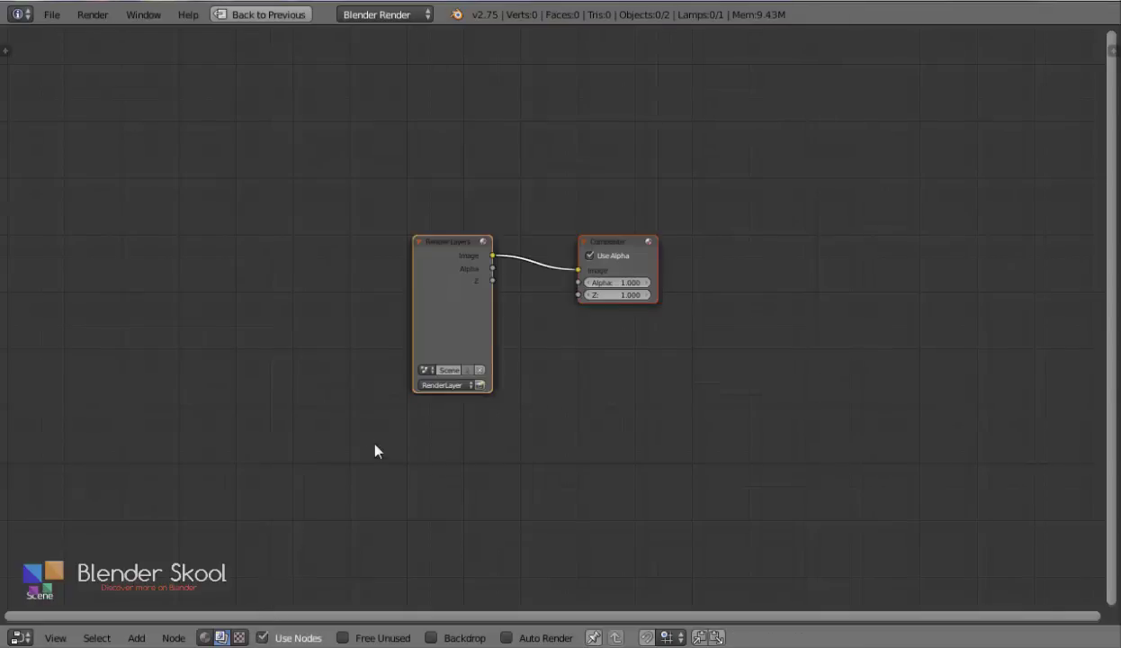
left_click_drag(440, 300, 175, 230)
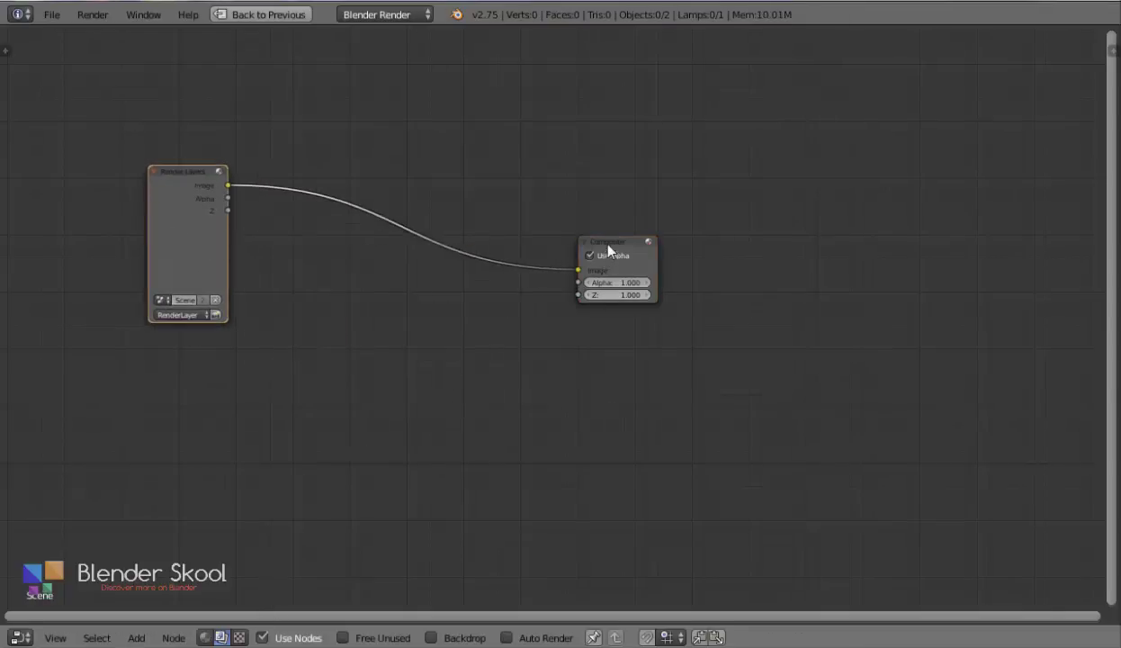
left_click_drag(608, 250, 879, 180)
Browse the Add menu's Color, Filter and Distort node categories
key("shift+a")
mouse_move(585, 309)
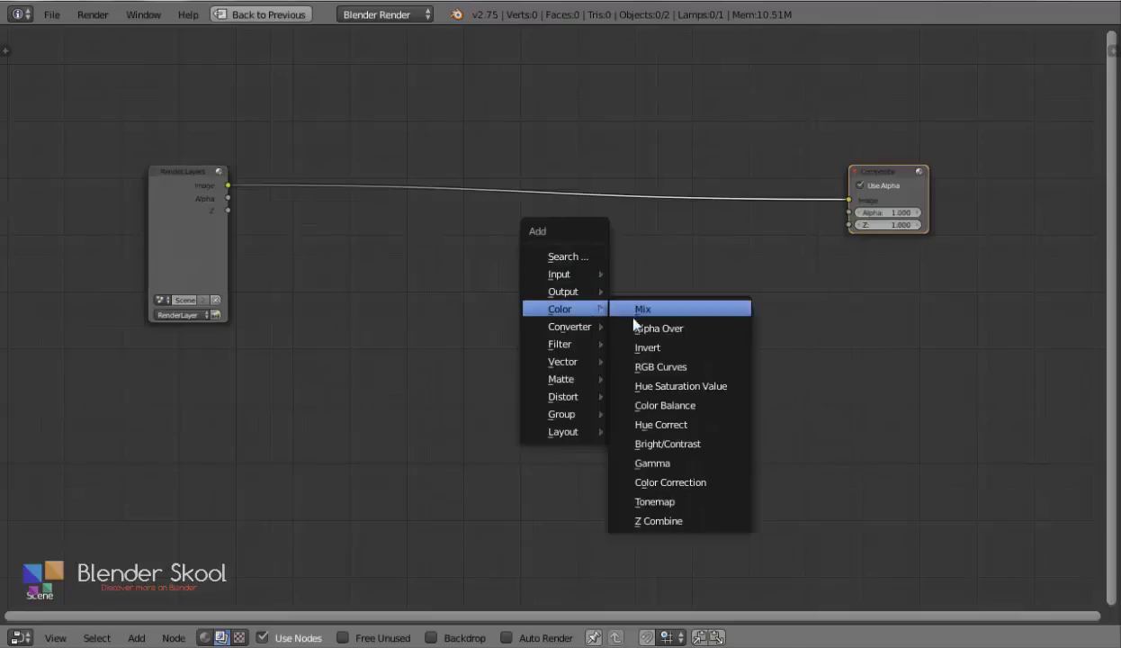
mouse_move(601, 351)
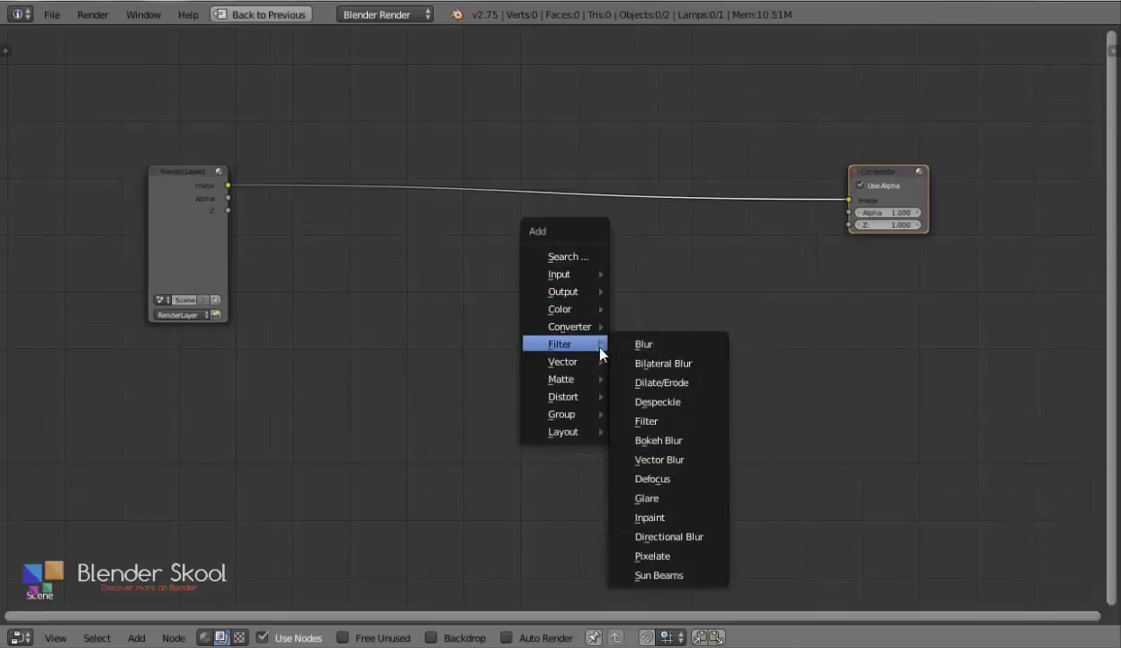
mouse_move(563, 397)
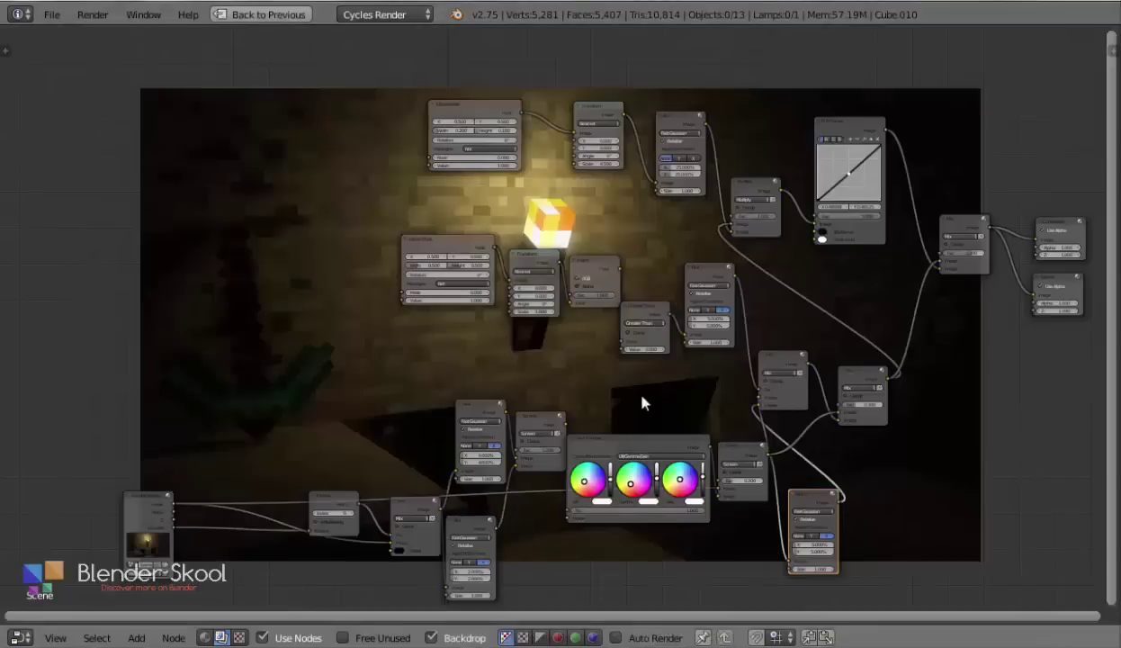
middle_click_drag(644, 404, 577, 415)
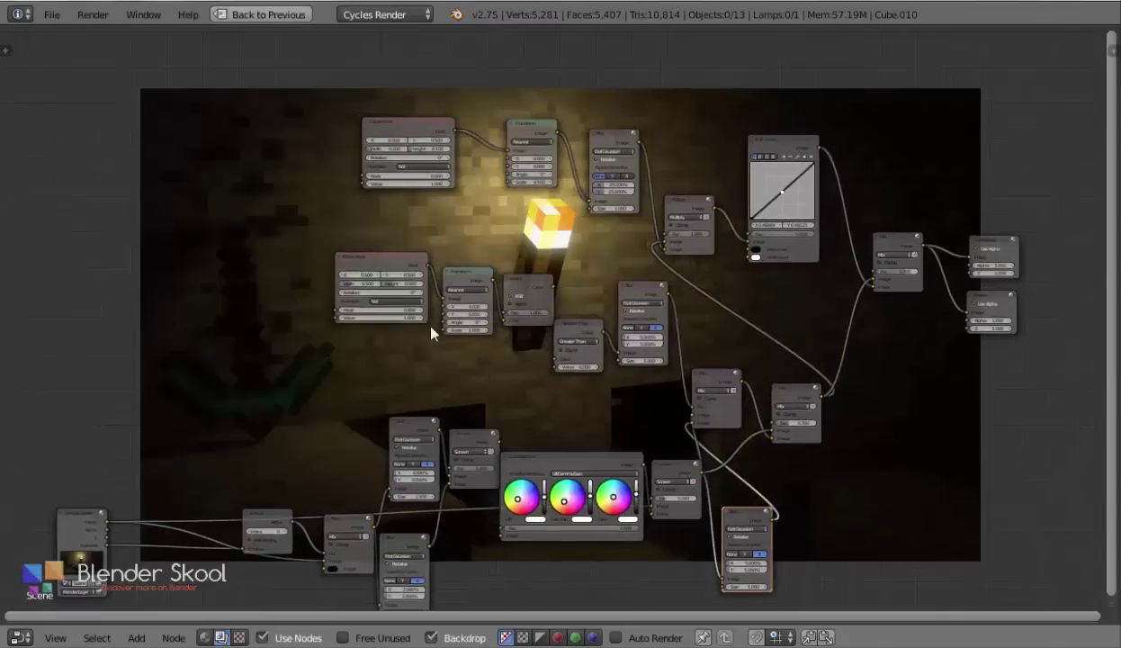
Inspect the torch compositing tree, selecting the Greater Than node and zooming in
left_click_drag(335, 310, 371, 405)
left_click(441, 325)
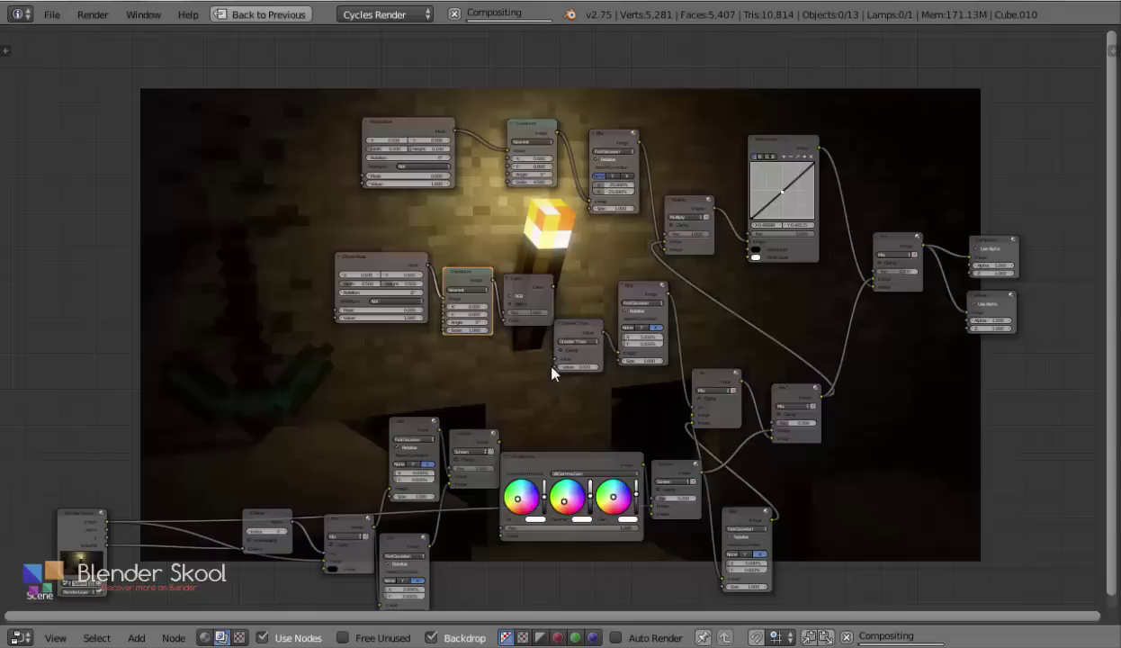
left_click(578, 335)
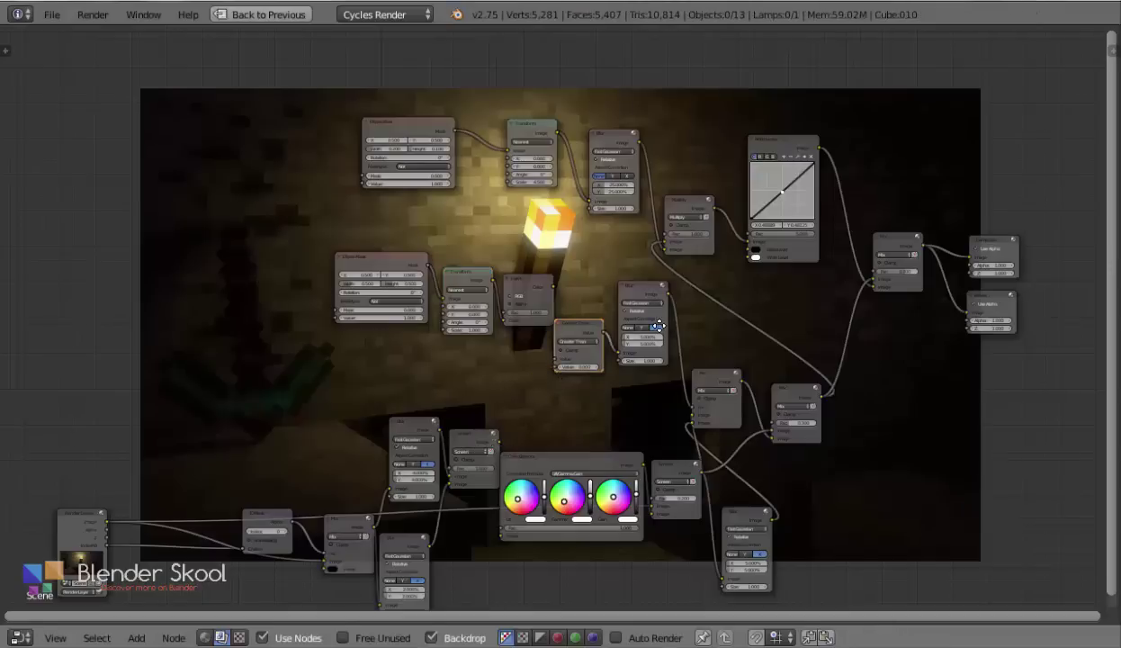
middle_click_drag(659, 325, 654, 324)
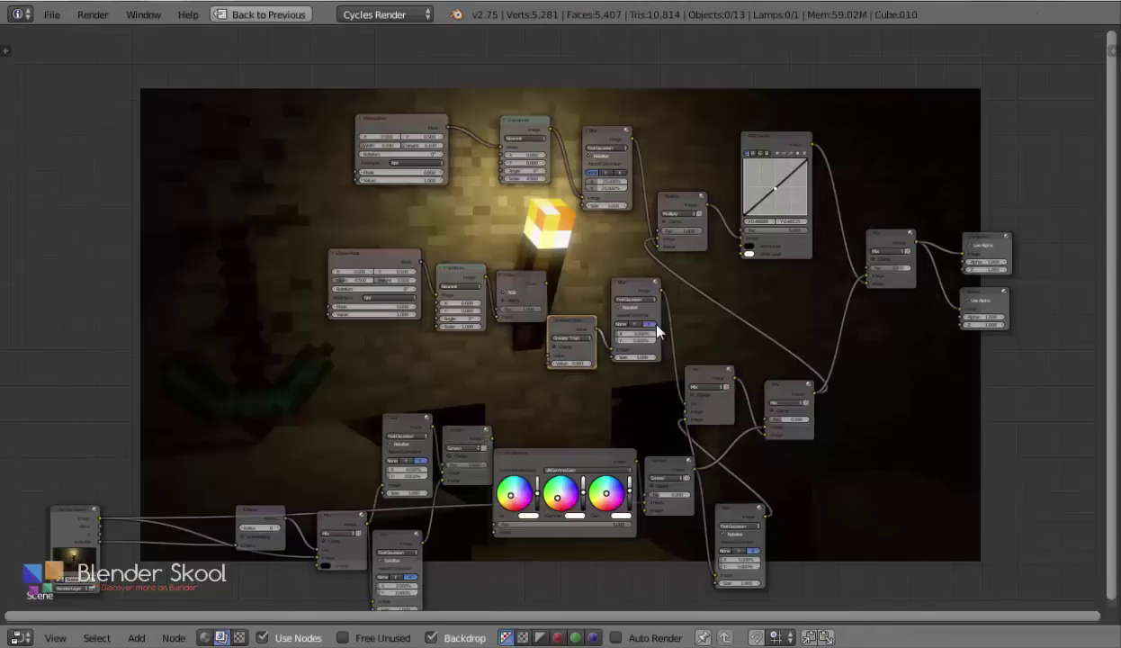
scroll(658, 331, "up", 1)
scroll(443, 533, "up", 1)
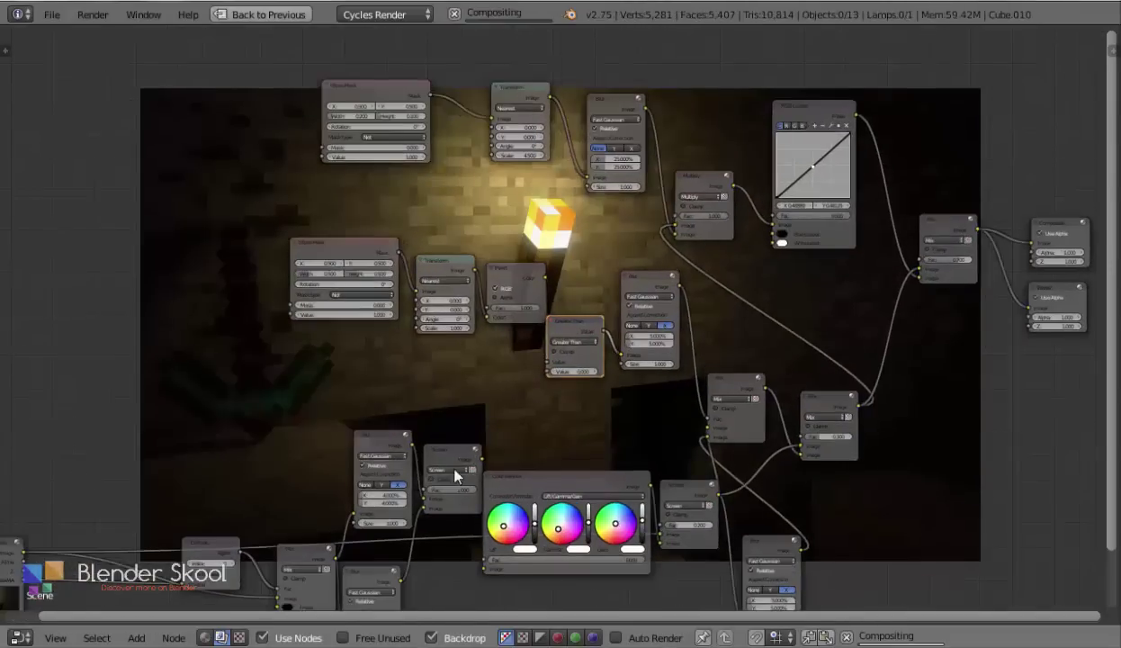
scroll(454, 477, "up", 1)
scroll(424, 400, "up", 2)
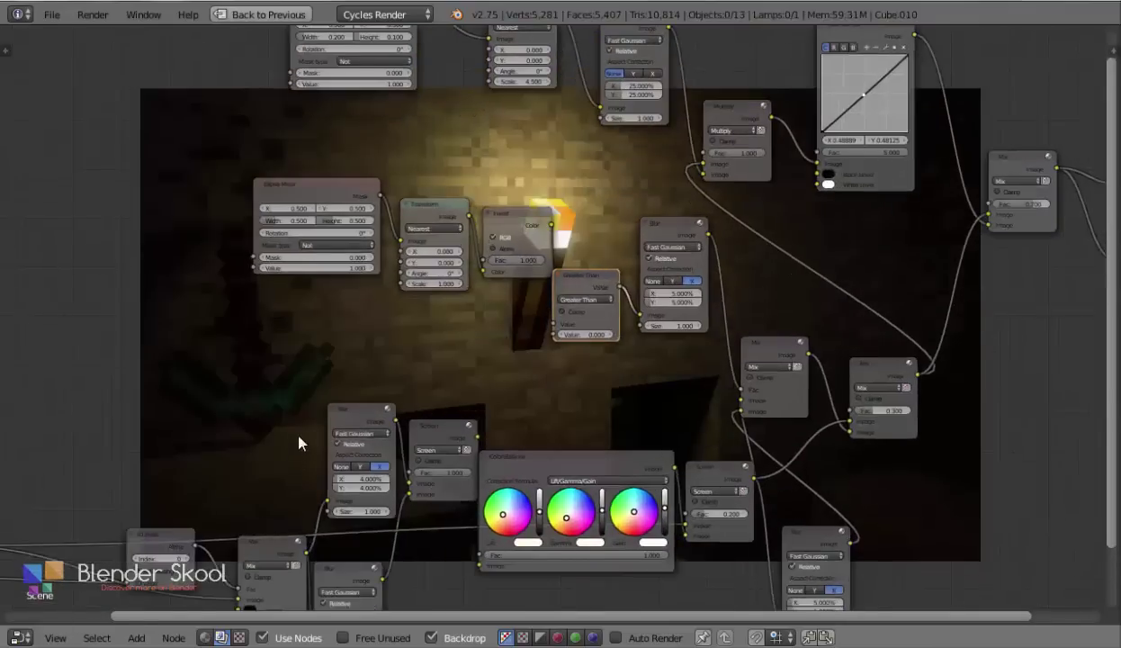
scroll(584, 449, "up", 3)
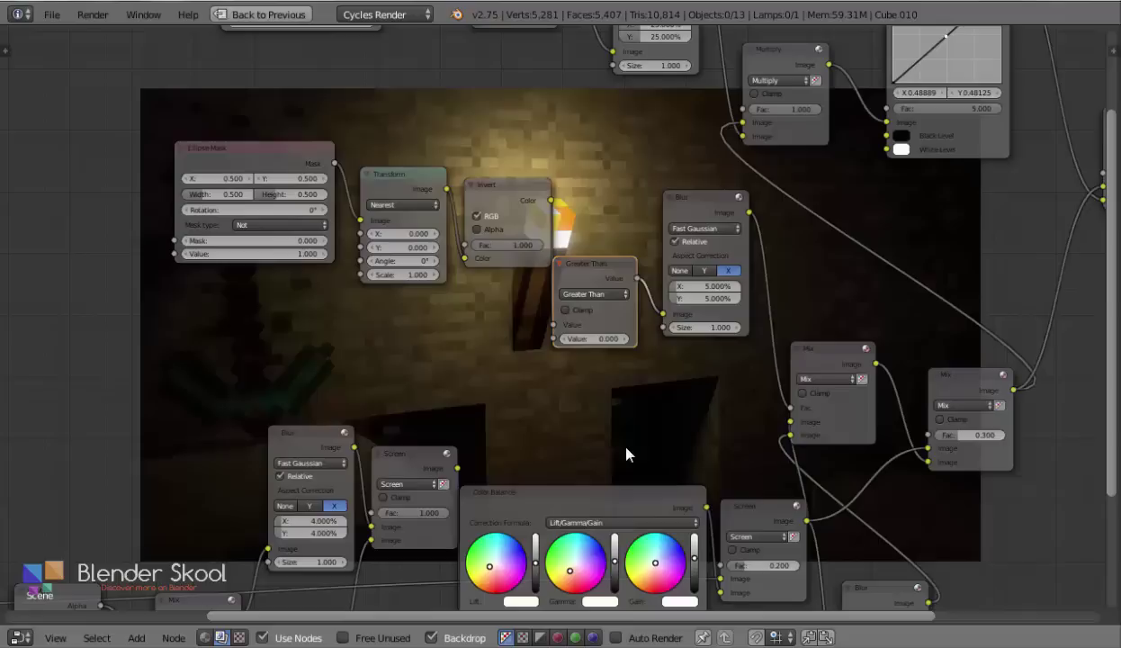
middle_click_drag(708, 453, 374, 369)
Set the Mix node's factor to 0.400
left_click(706, 335)
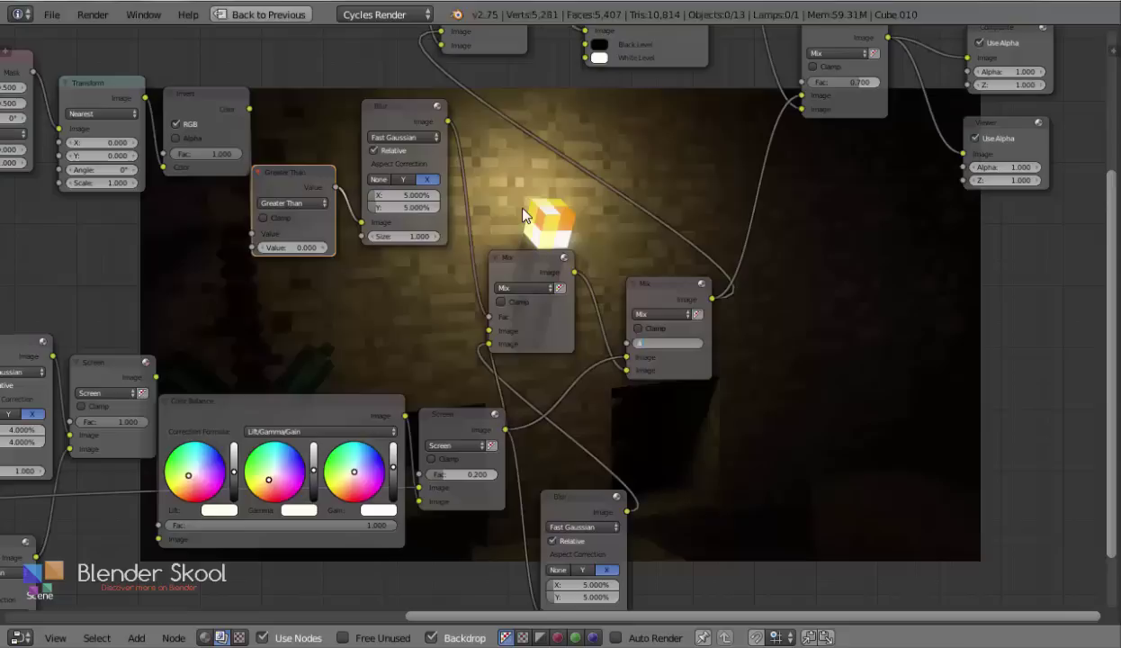
type(".4")
key("Return")
Bend the RGB Curves midpoint upward to brighten the image
middle_click_drag(526, 216, 565, 397)
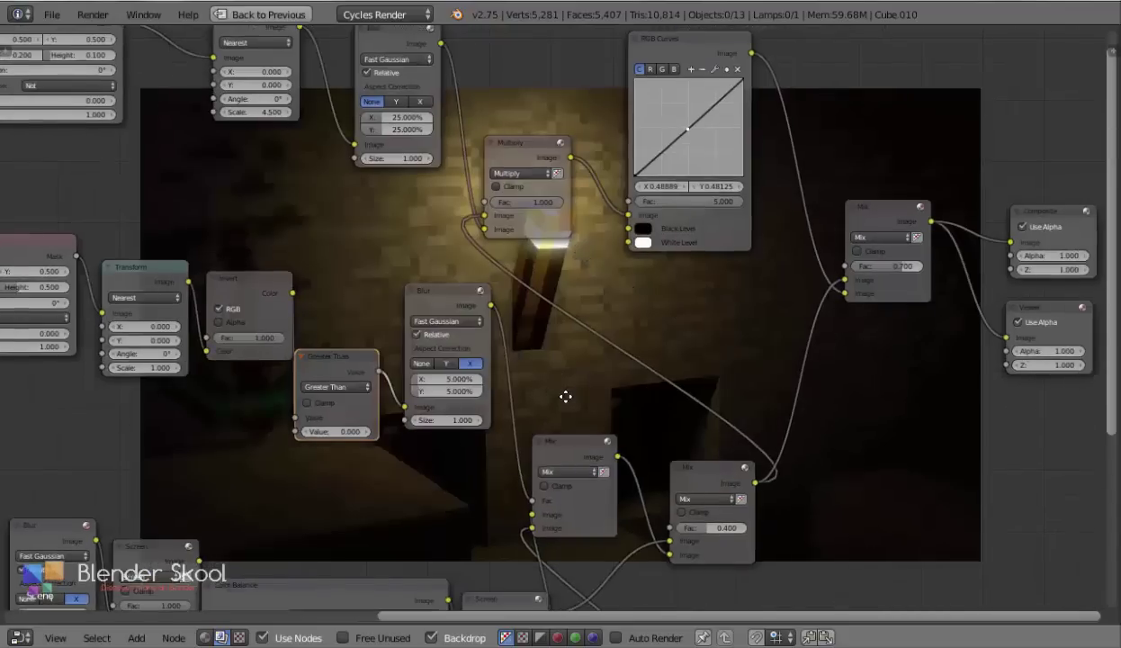
left_click_drag(688, 129, 676, 121)
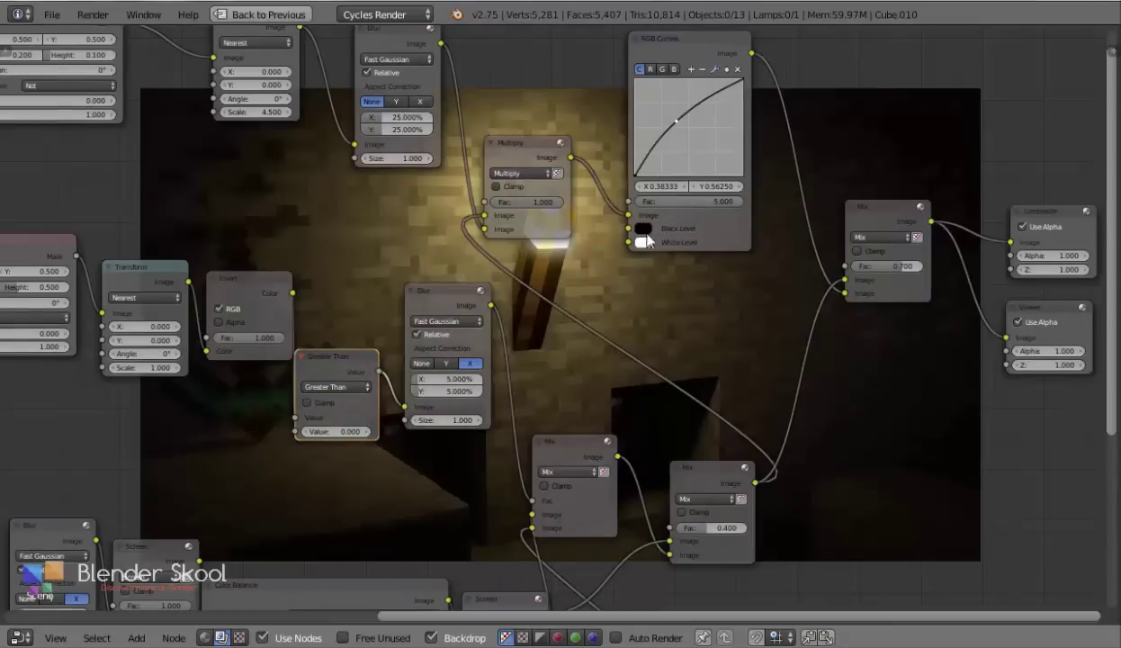
middle_click_drag(636, 296, 633, 285)
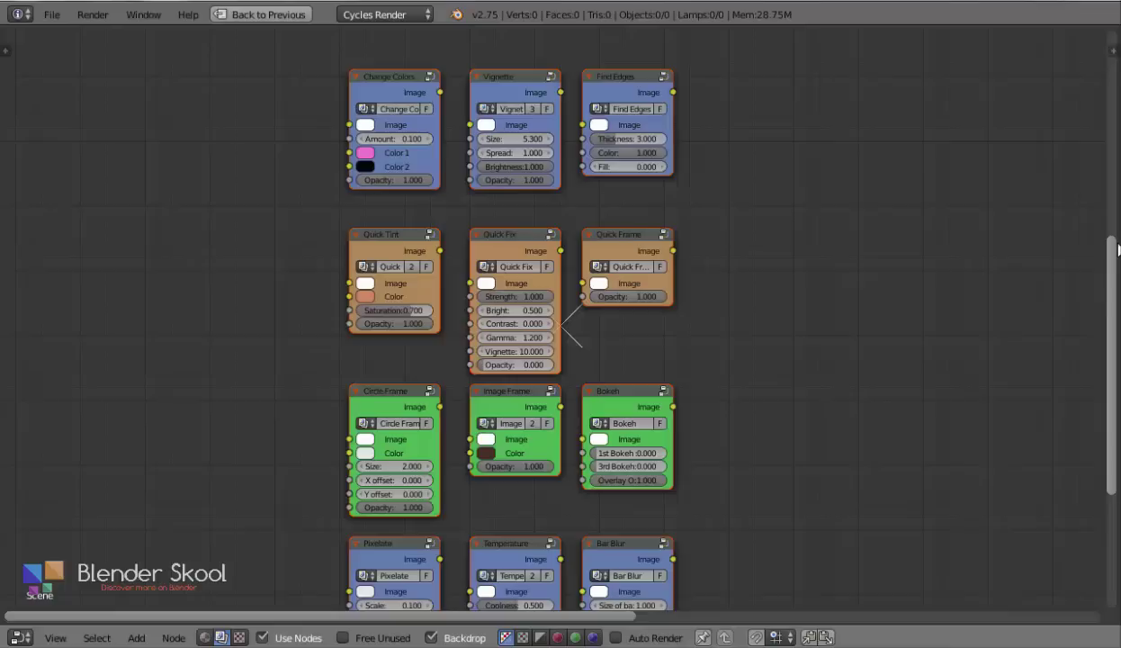
Scroll through the Photo Editing group nodes and splice Temperature into the Viewer link
left_click_drag(1118, 251, 1119, 353)
left_click_drag(1119, 354, 1119, 356)
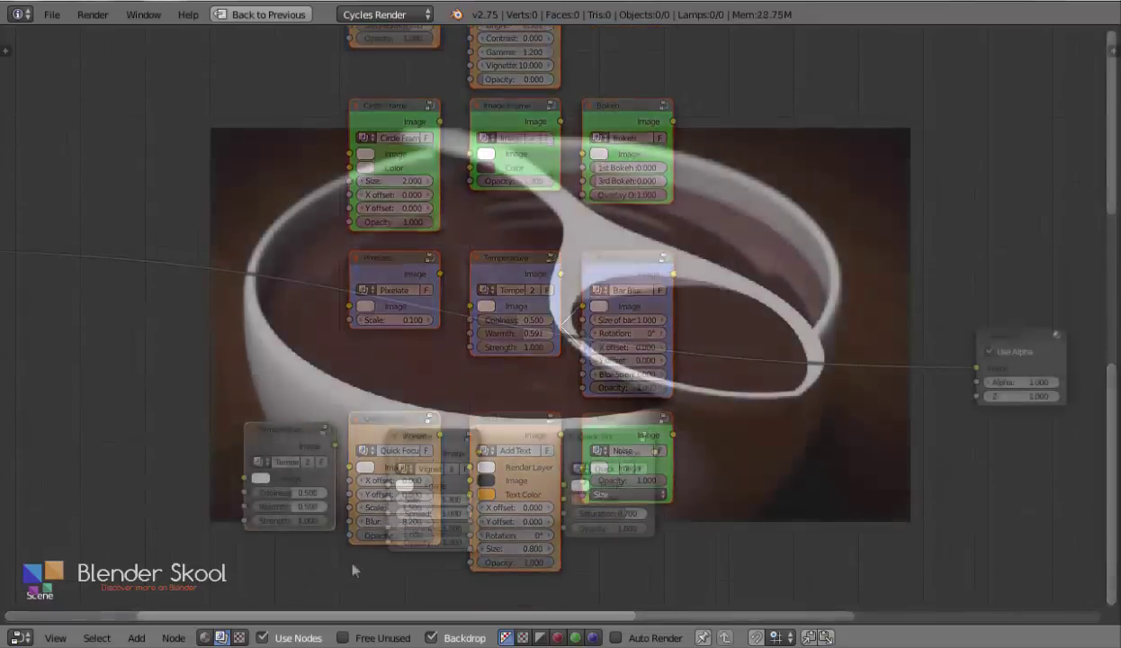
left_click_drag(280, 442, 189, 246)
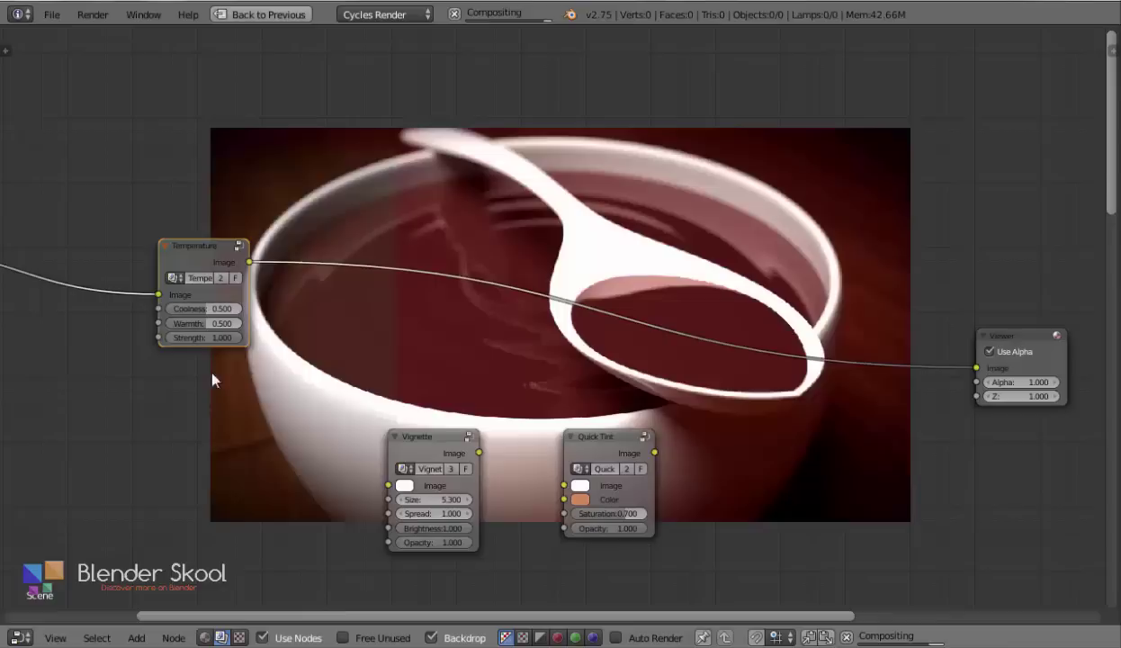
Set the Temperature node's Warmth to 0.590
left_click(226, 324)
type(".59")
key("Return")
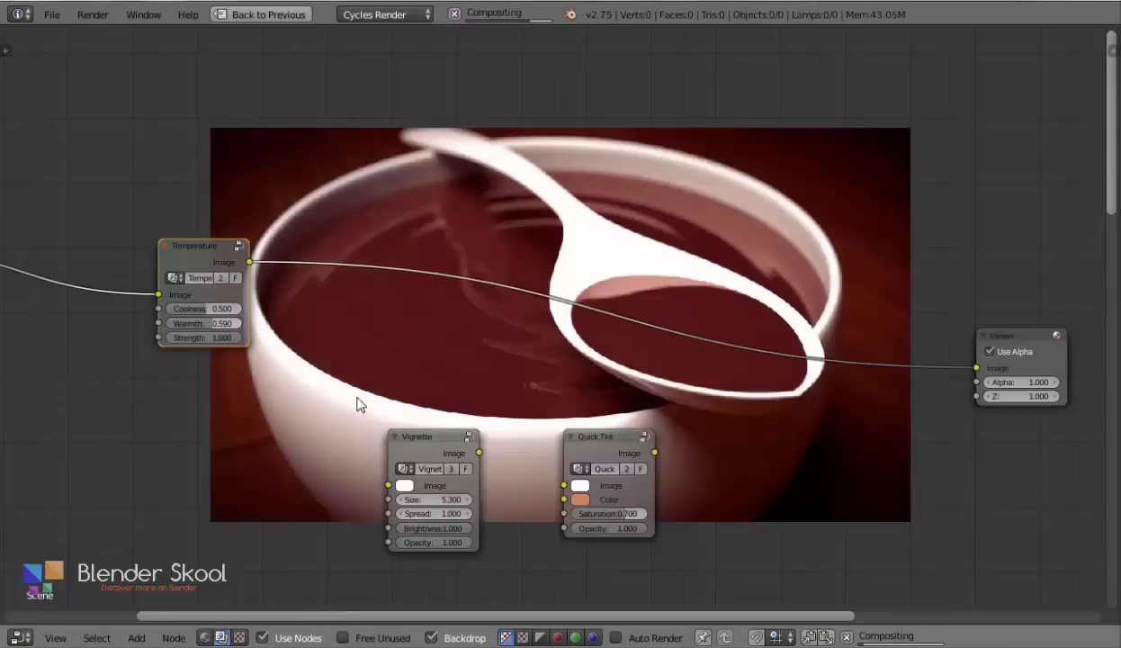
Insert Quick Tint between Vignette and Viewer with saturation 0.455 and opacity 0.755
left_click_drag(424, 441, 346, 228)
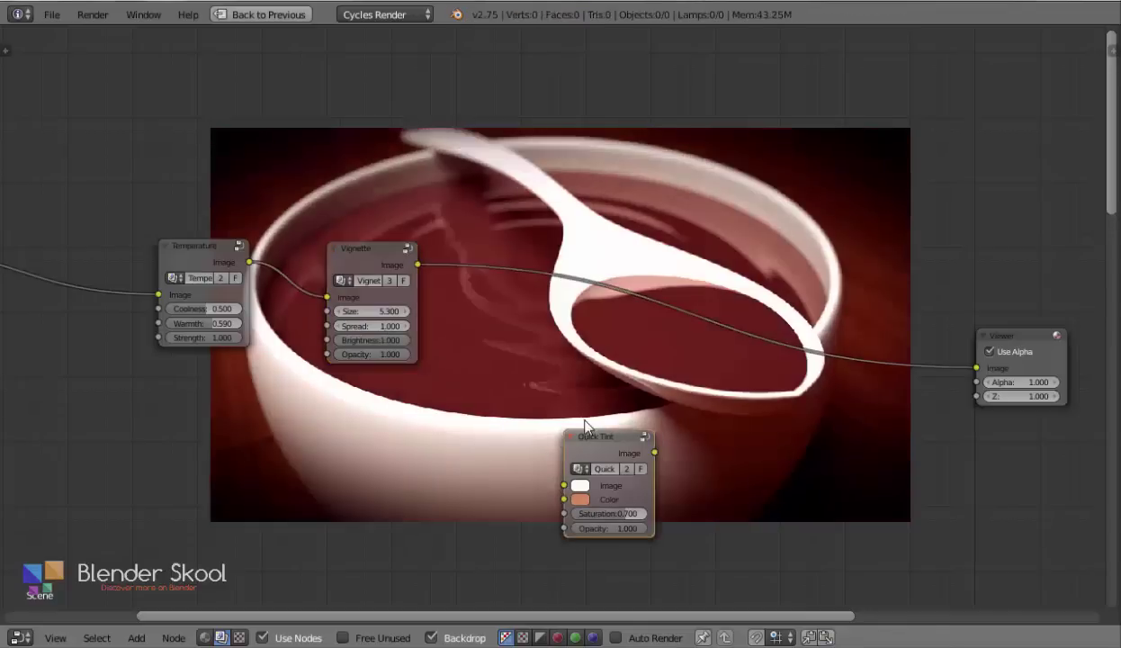
left_click_drag(574, 453, 563, 278)
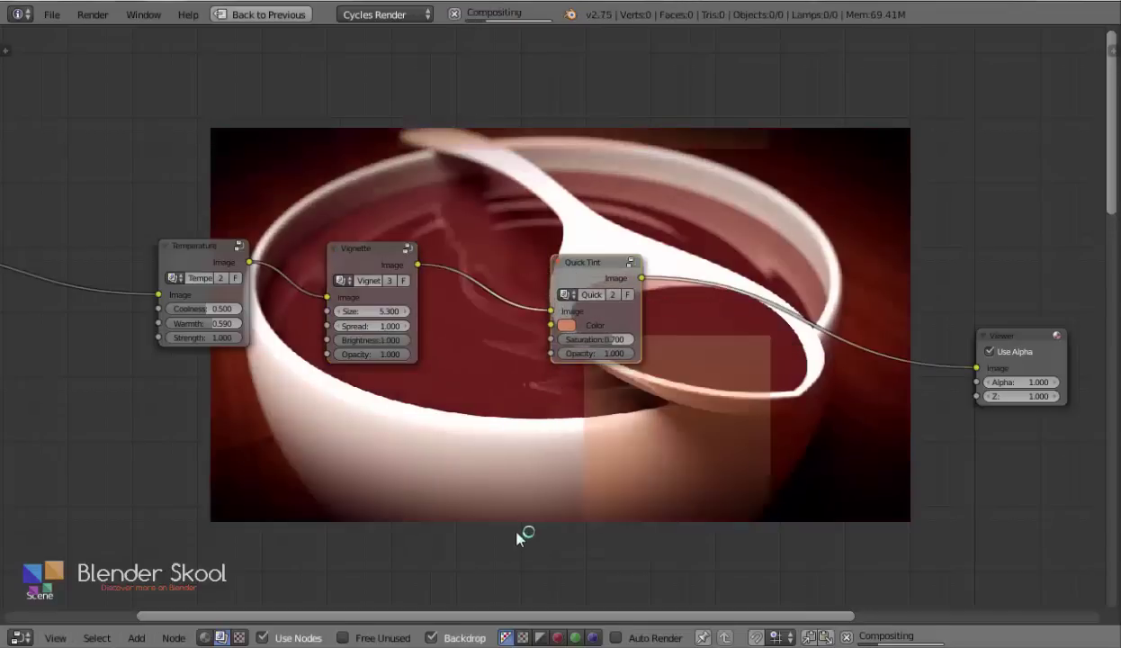
left_click_drag(596, 339, 571, 339)
left_click_drag(603, 353, 590, 352)
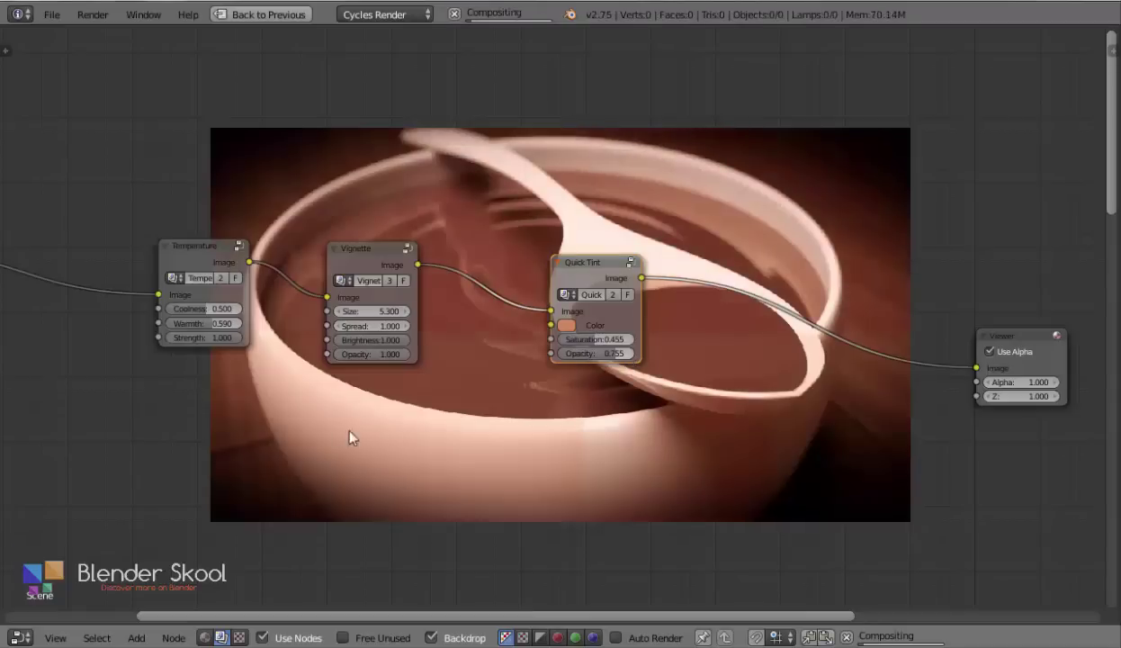
left_click(378, 342)
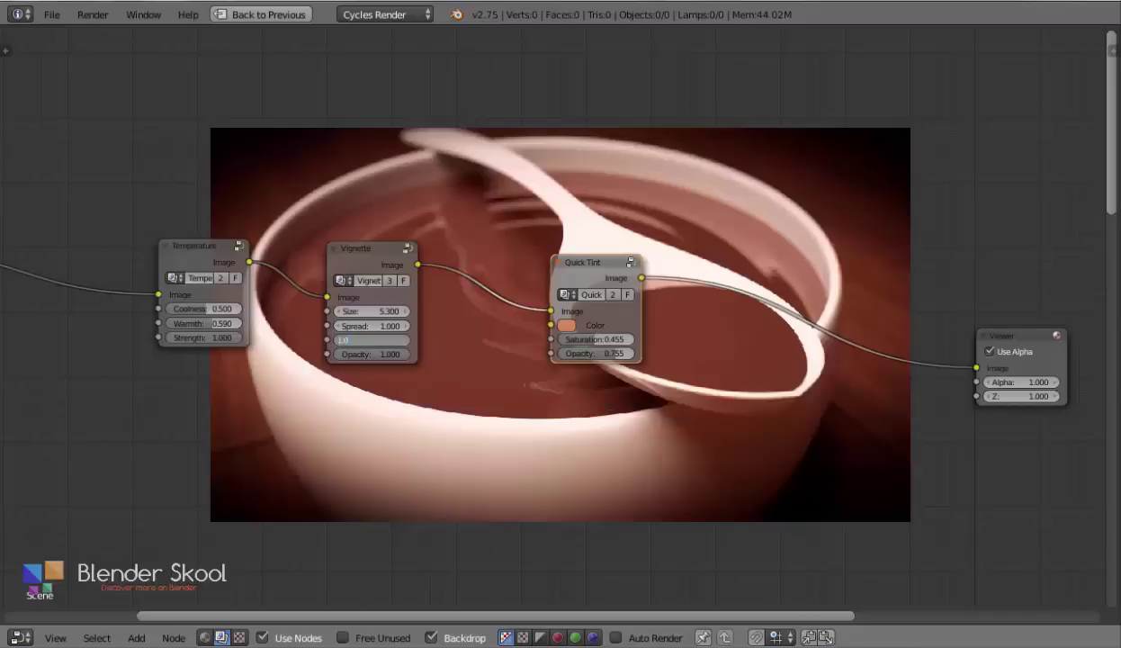
key("Return")
key("Return")
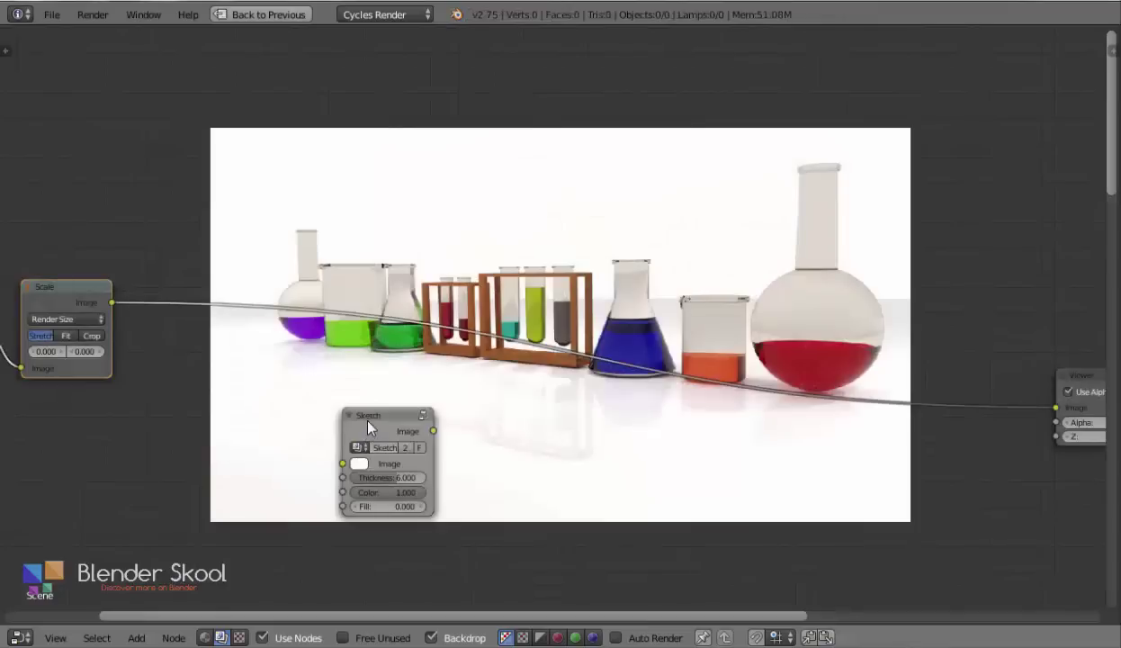
Insert the Sketch node into the glassware chain and Temperature into the globe image link
key("g")
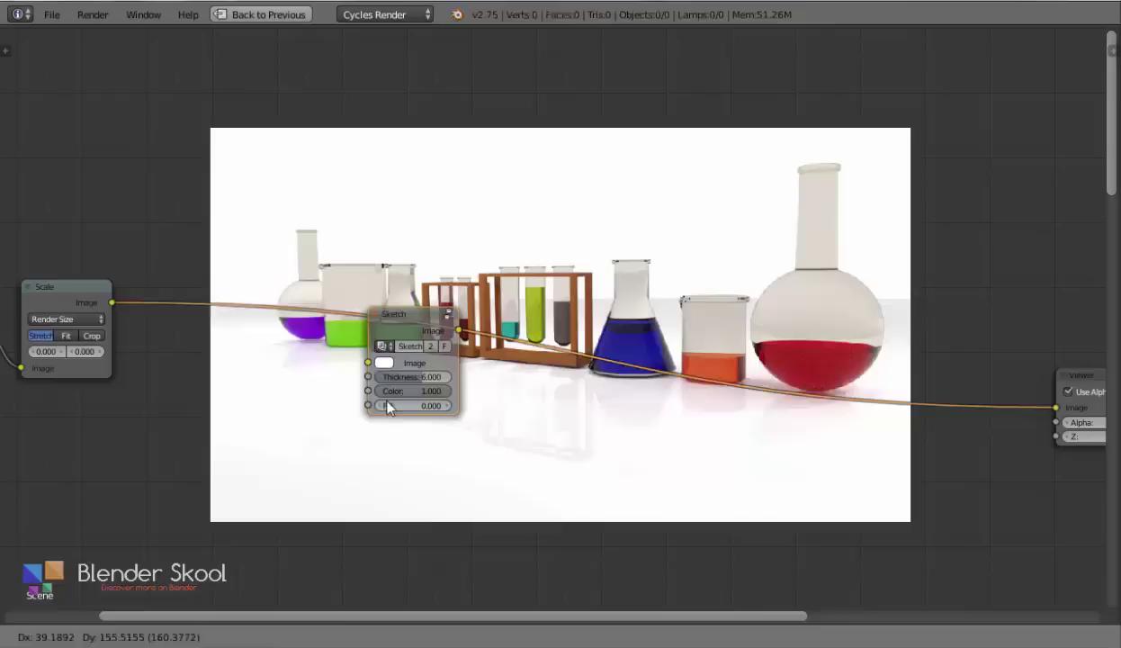
left_click(380, 314)
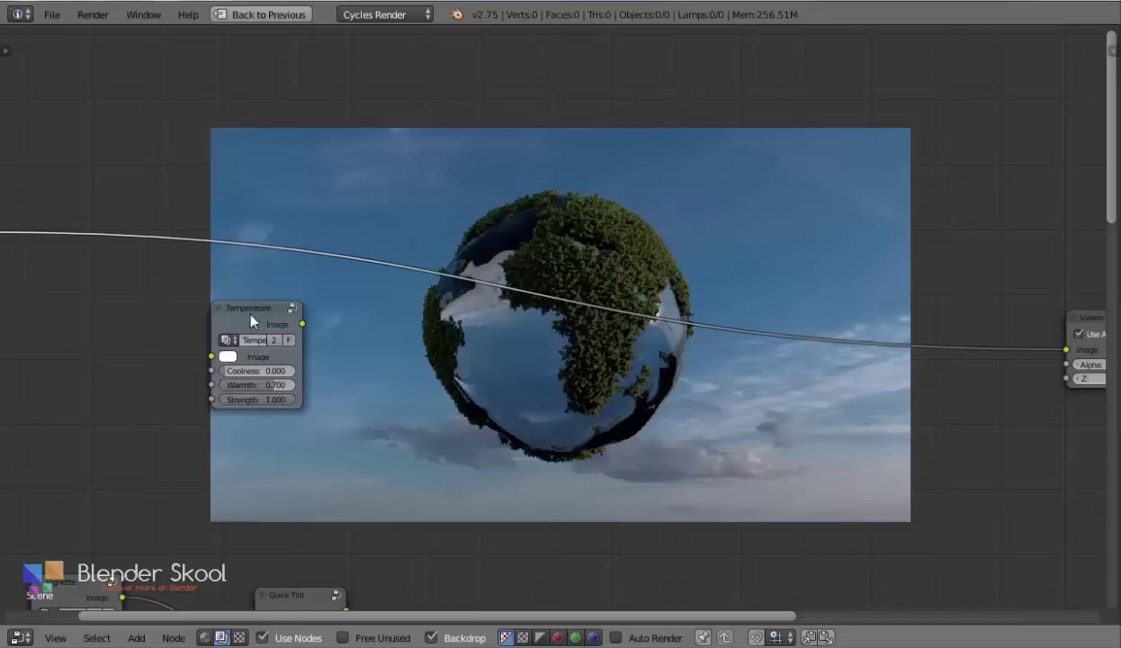
key("g")
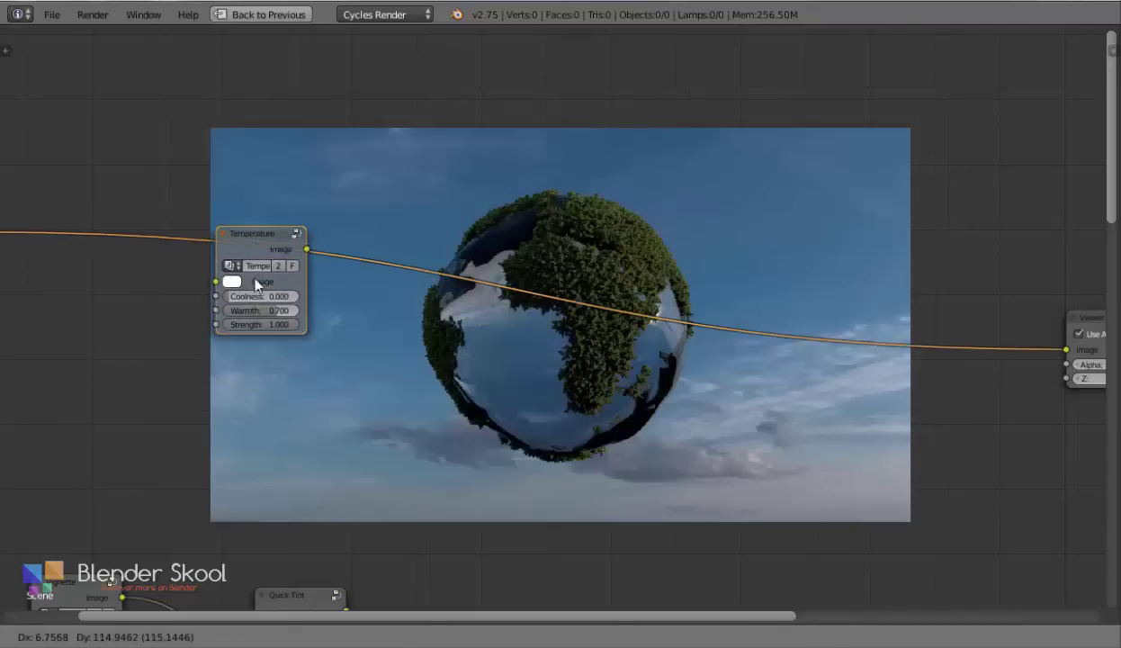
left_click(256, 284)
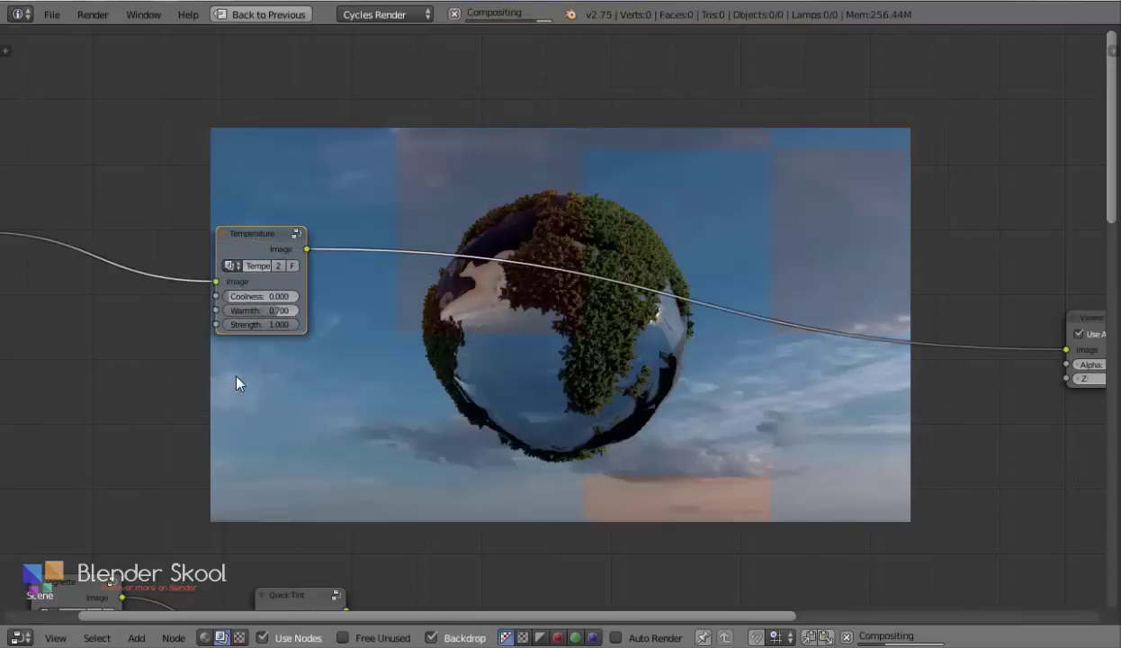
Set the globe Temperature node's Warmth to 0.400
left_click(284, 311)
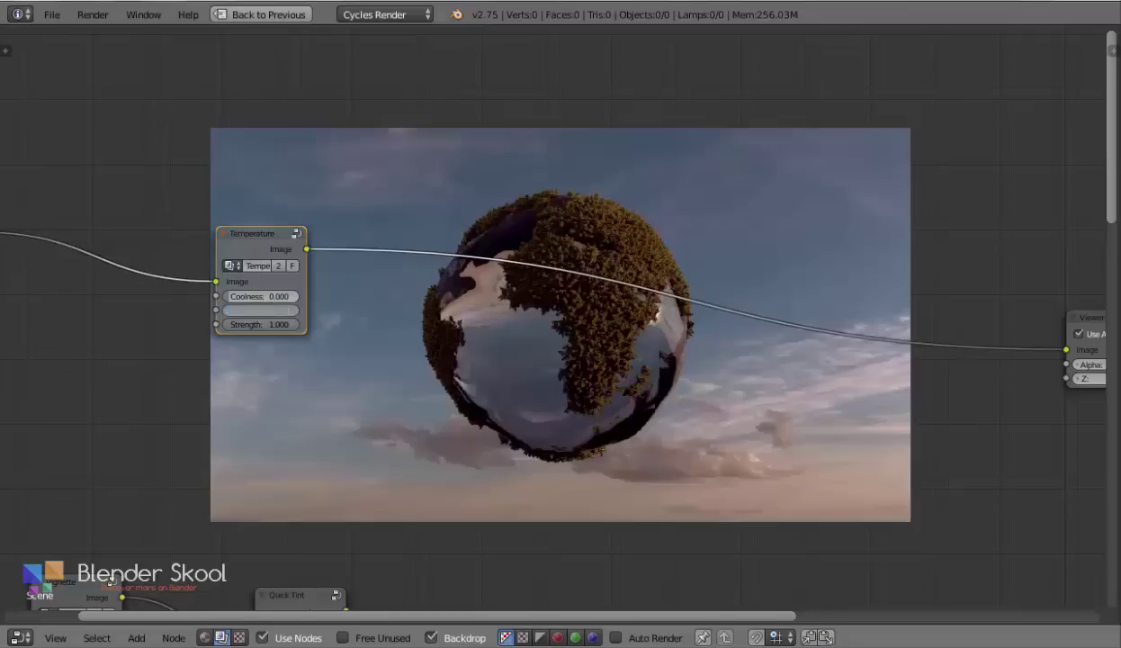
type("4")
key("Return")
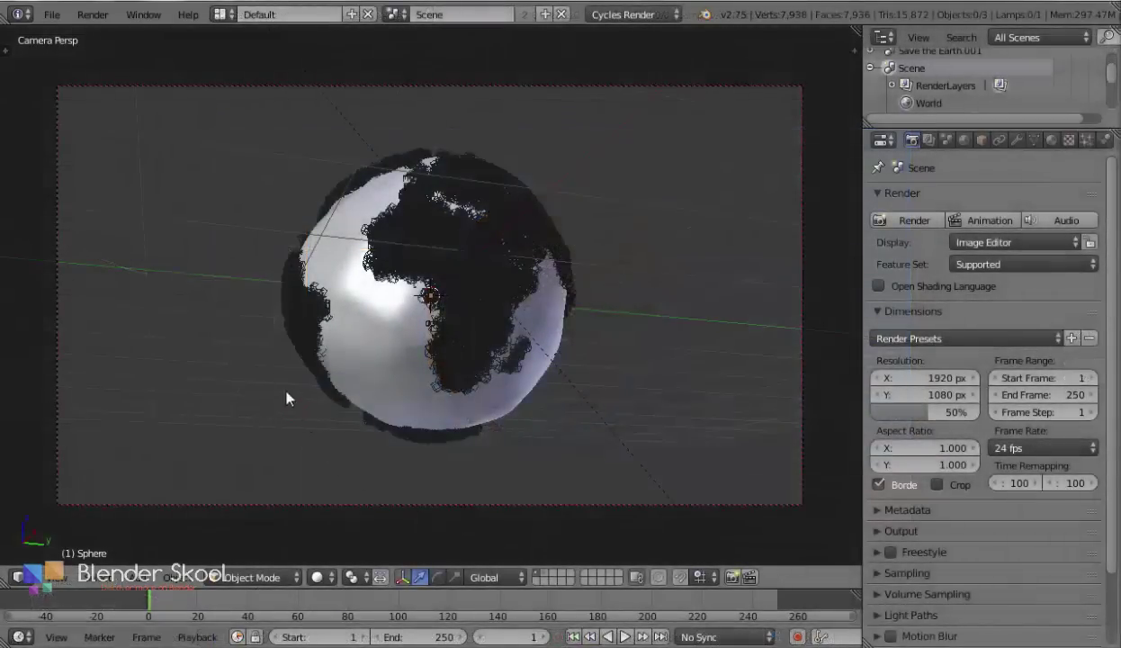
Browse to Photo_Editing_Nodes.blend's NodeTree in the Append dialog and select all 15 groups
left_click(52, 14)
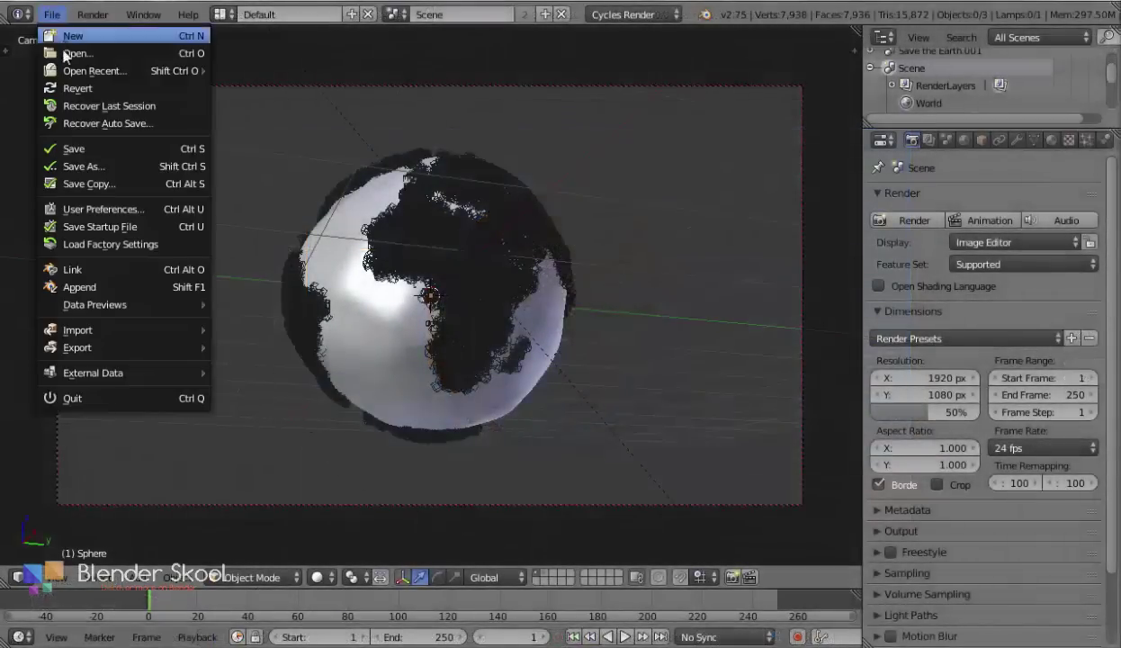
left_click(90, 286)
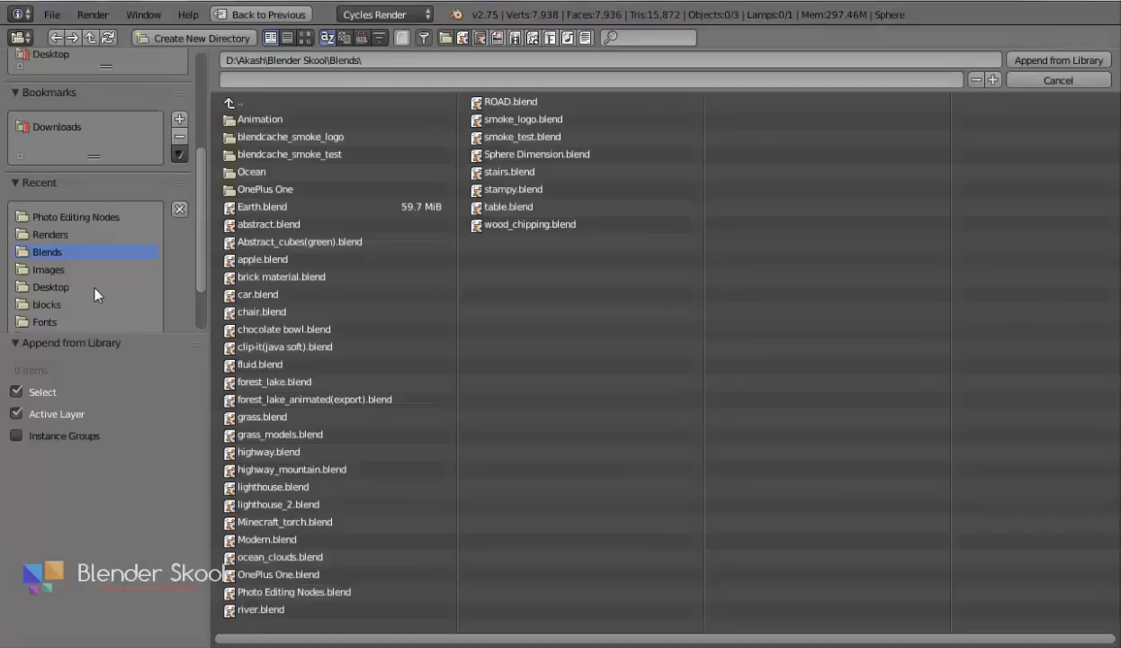
left_click(70, 218)
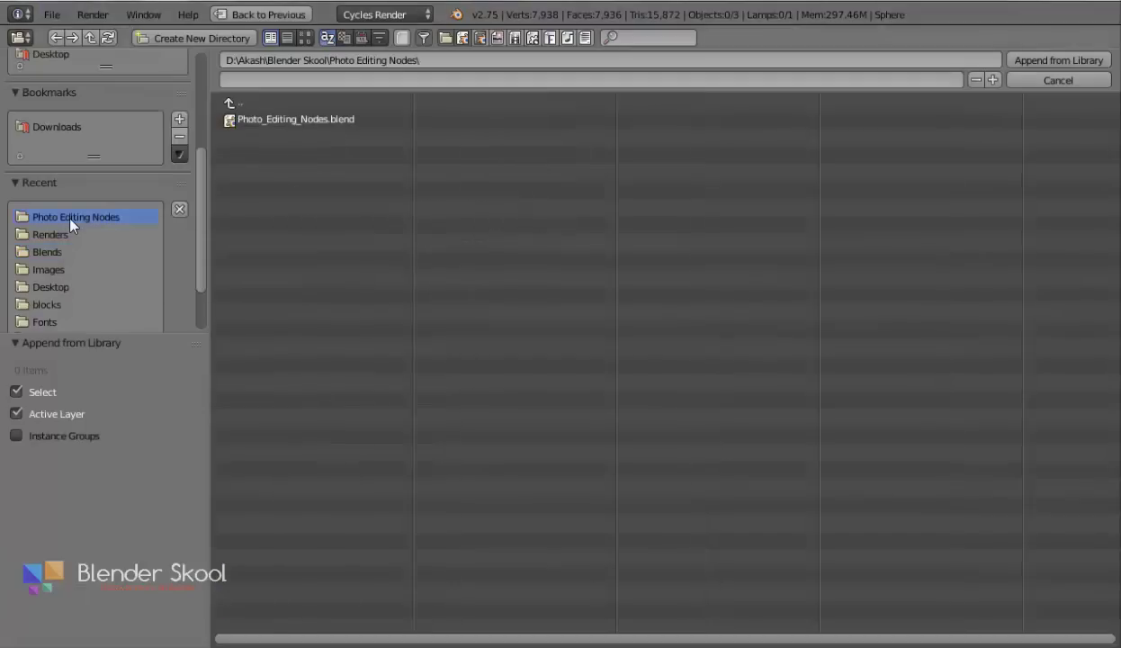
left_click(288, 124)
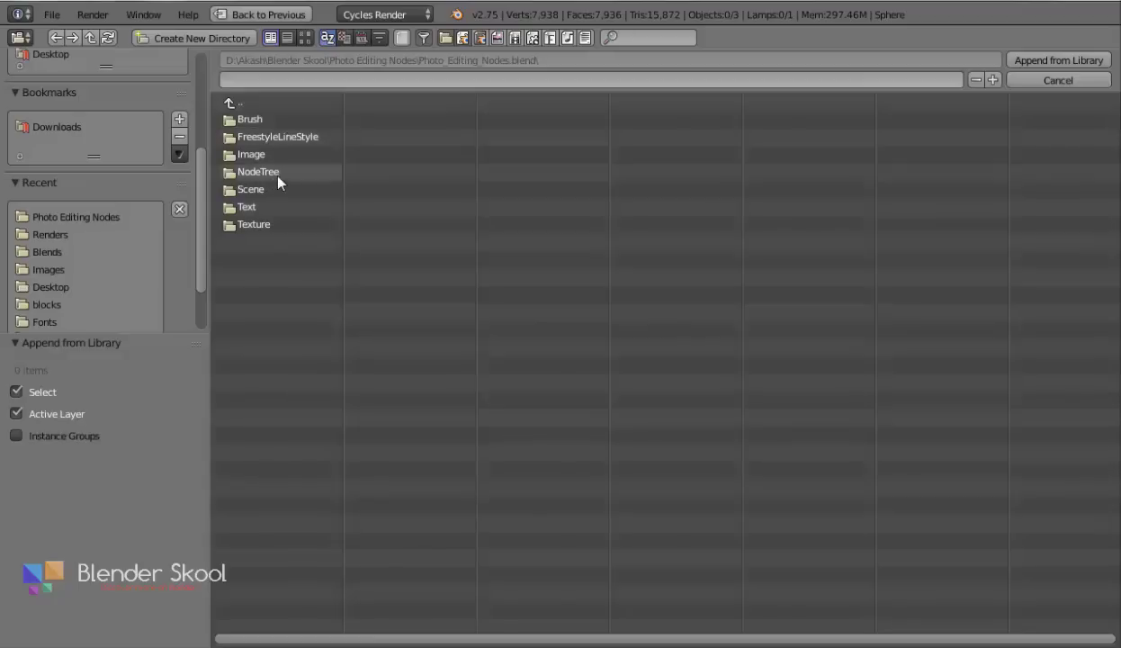
left_click(277, 176)
key("a")
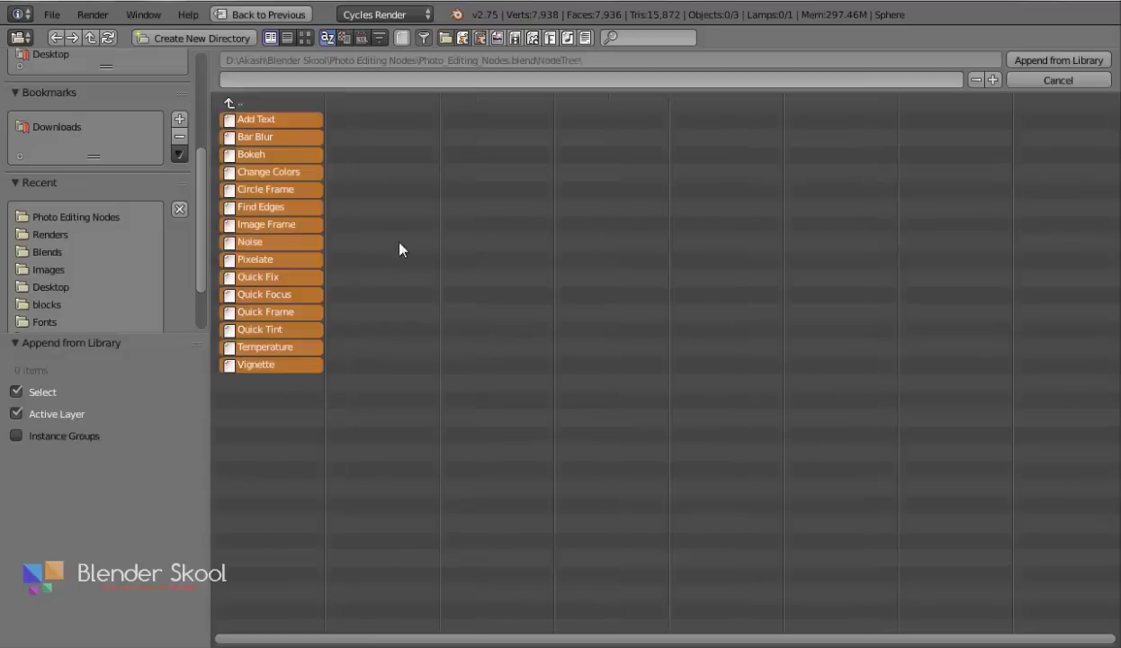
Append the 15 node groups and confirm they appear under Add > Group, Add Text through Vignette
left_click(1047, 64)
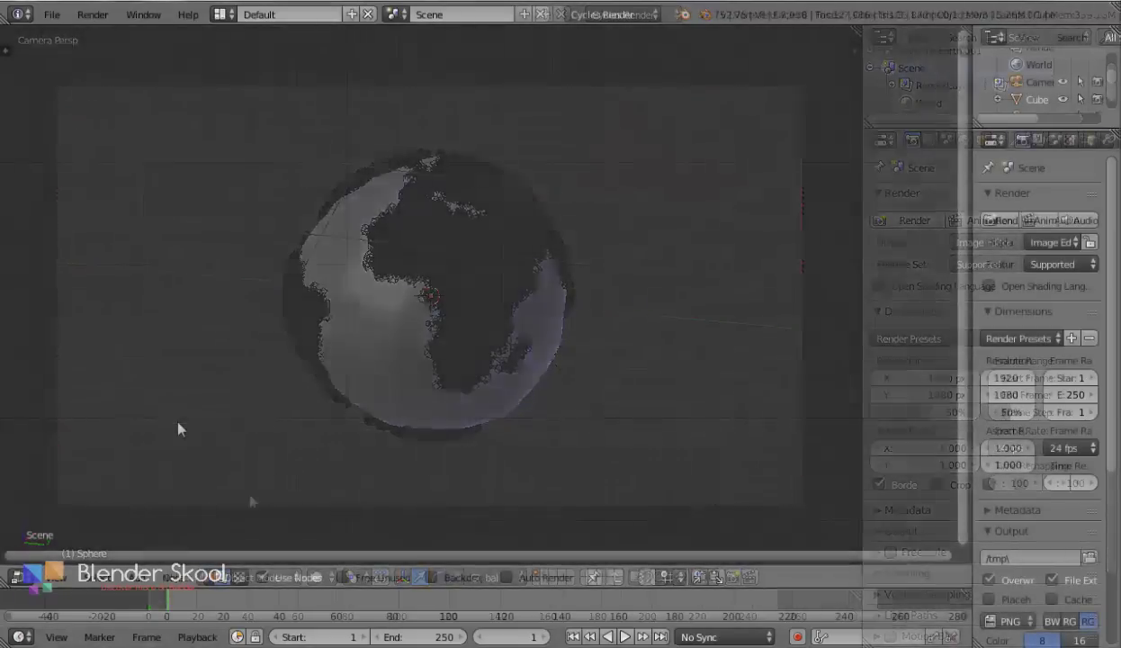
left_click(140, 578)
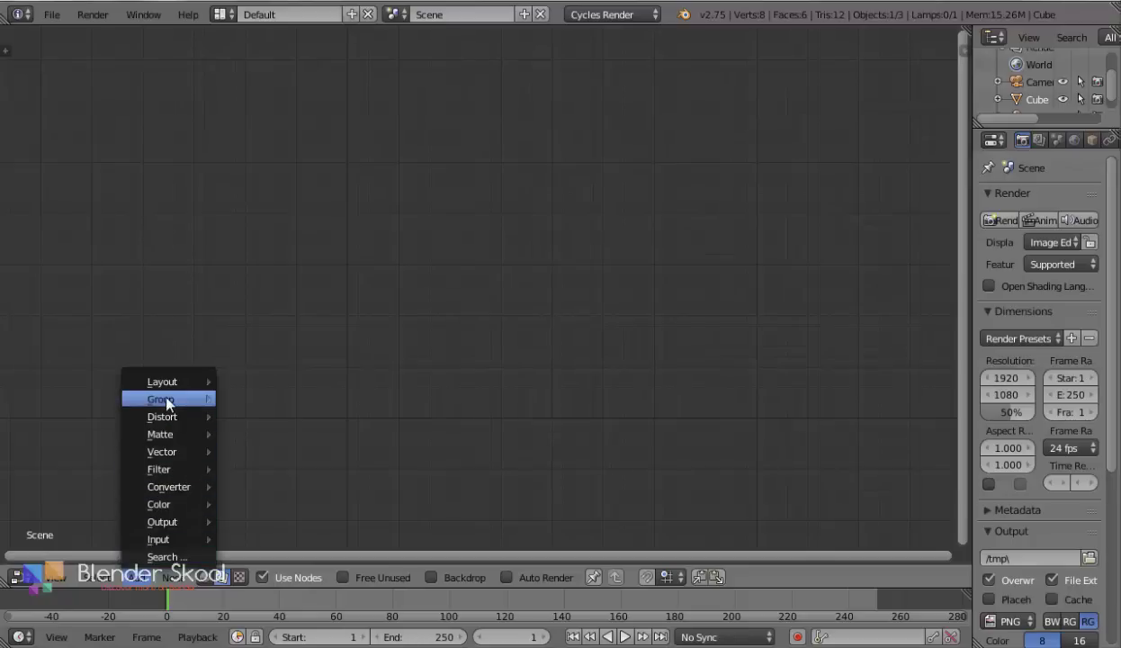
mouse_move(166, 401)
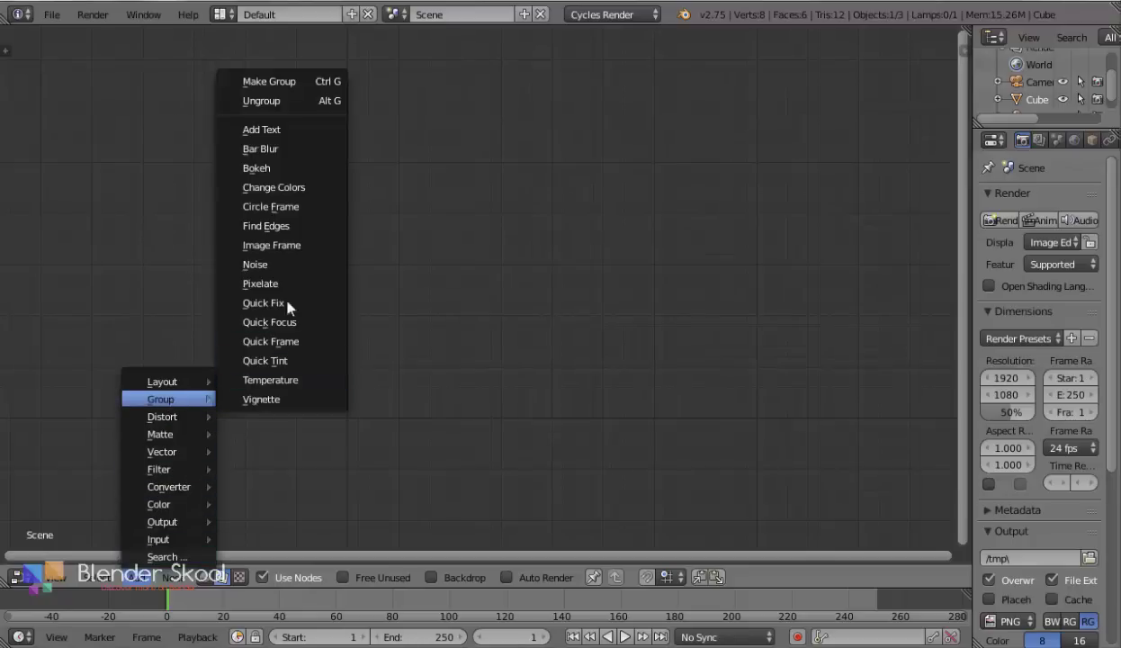